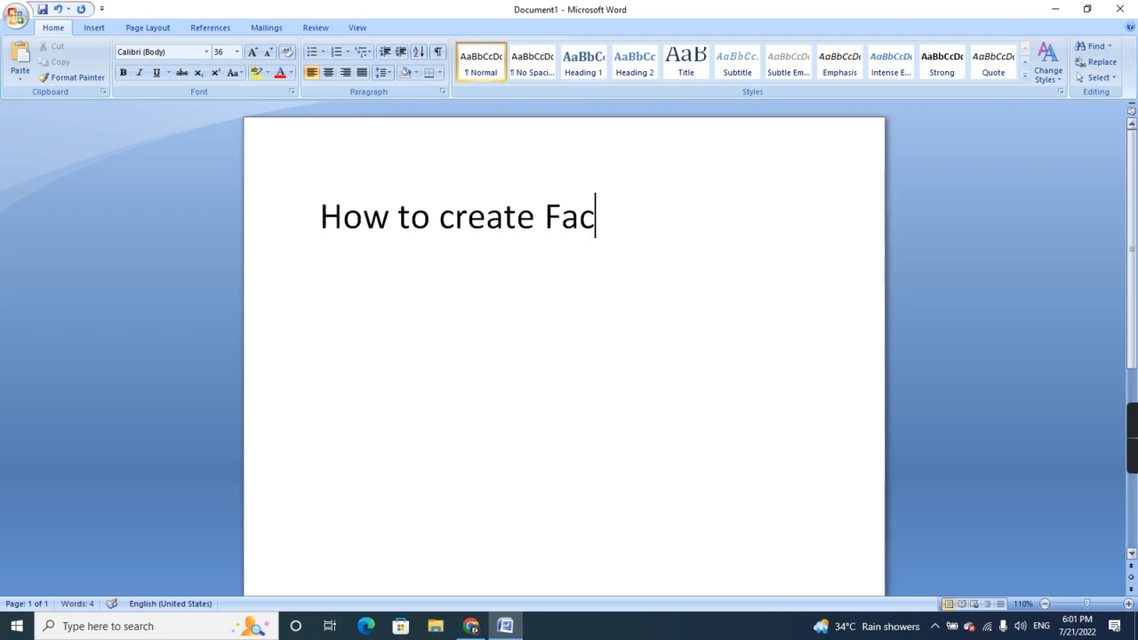
Complete the document's title line so it reads "How to create Facebook page in 5 minutes"
text(ebook pace)
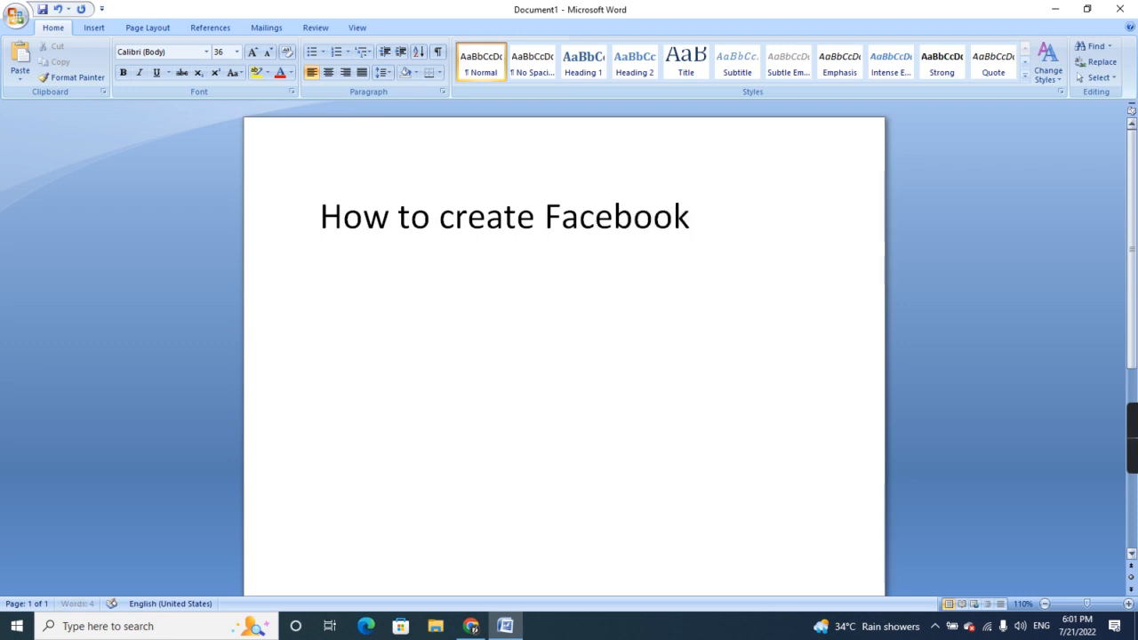
key(BackSpace)
key(BackSpace)
text(ge in )
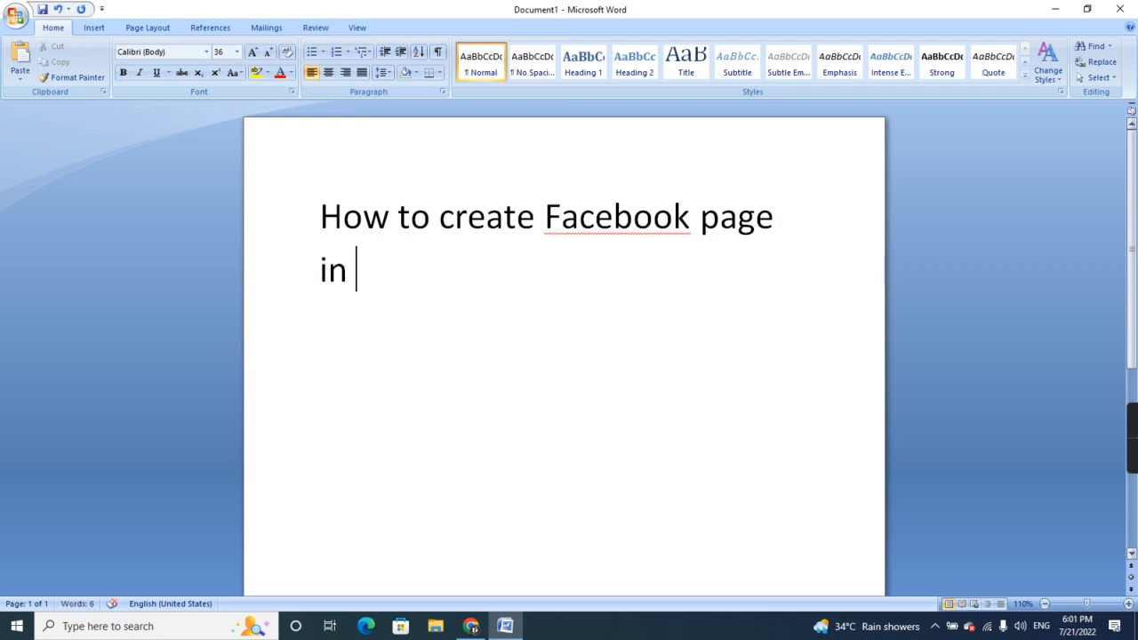
text(5 minutes)
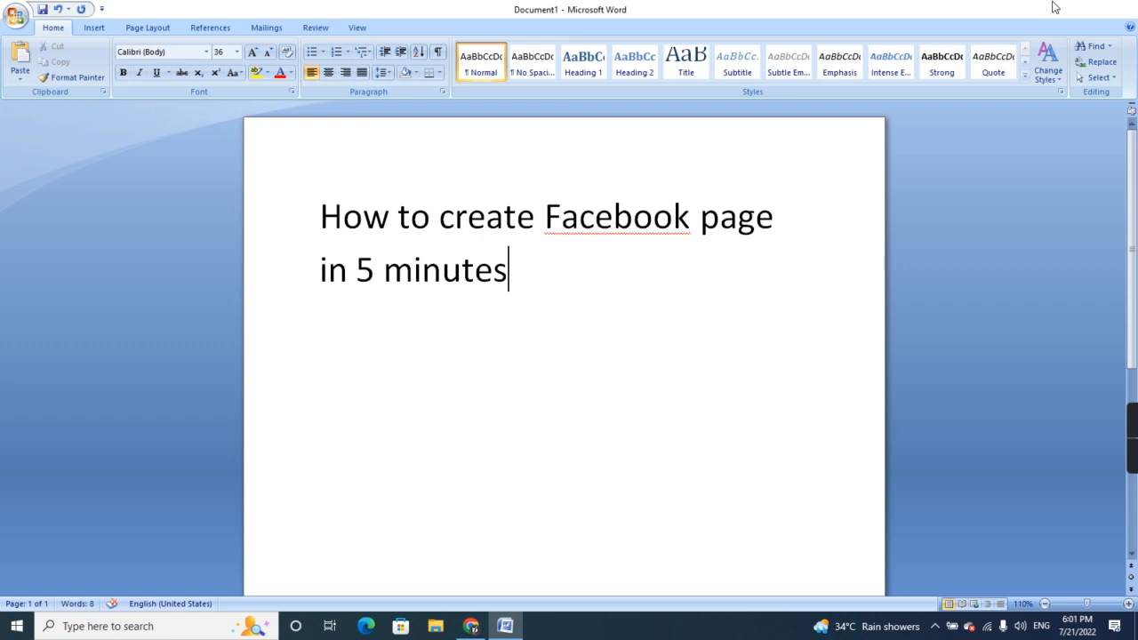
Minimize the document, open Google Chrome with the second listed profile in a maximized window, and go to Facebook
click(1055, 9)
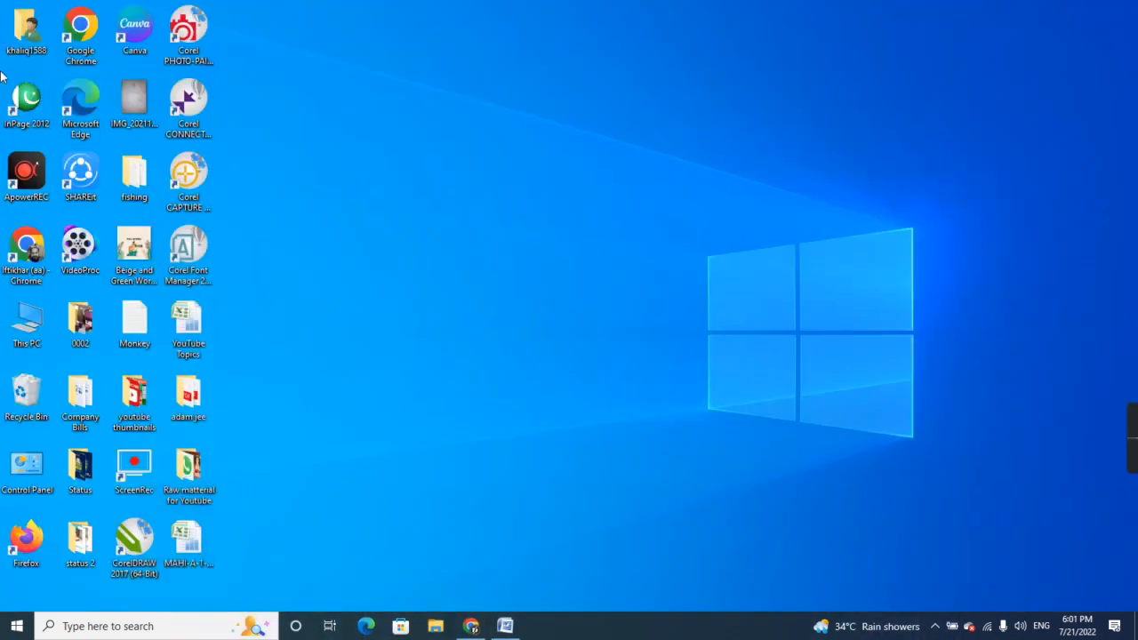
double_click(64, 26)
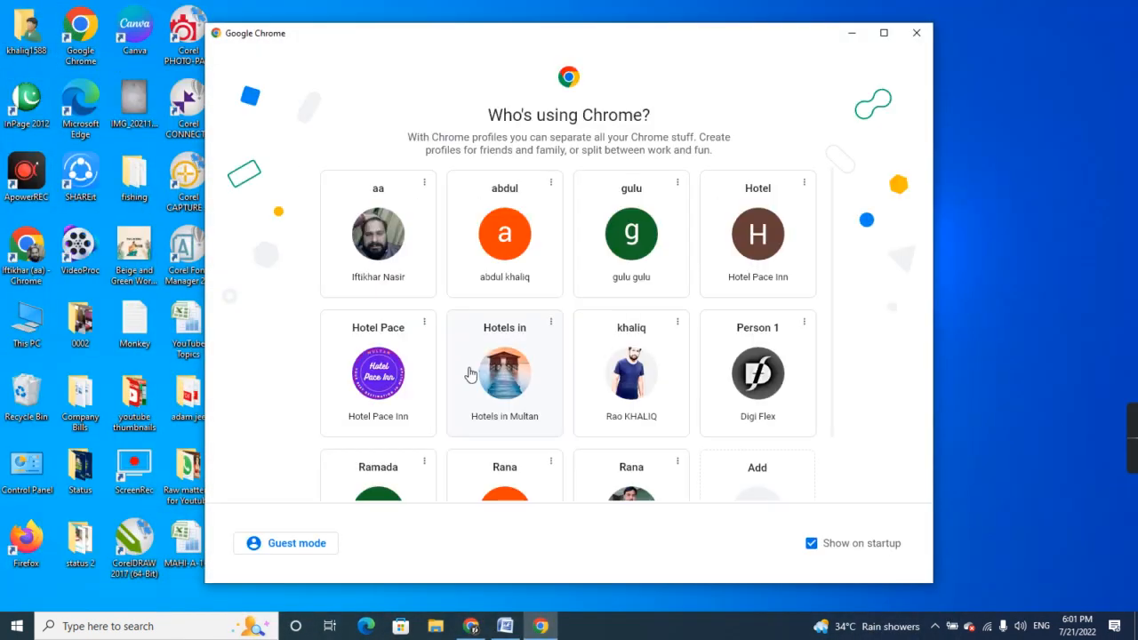
click(506, 239)
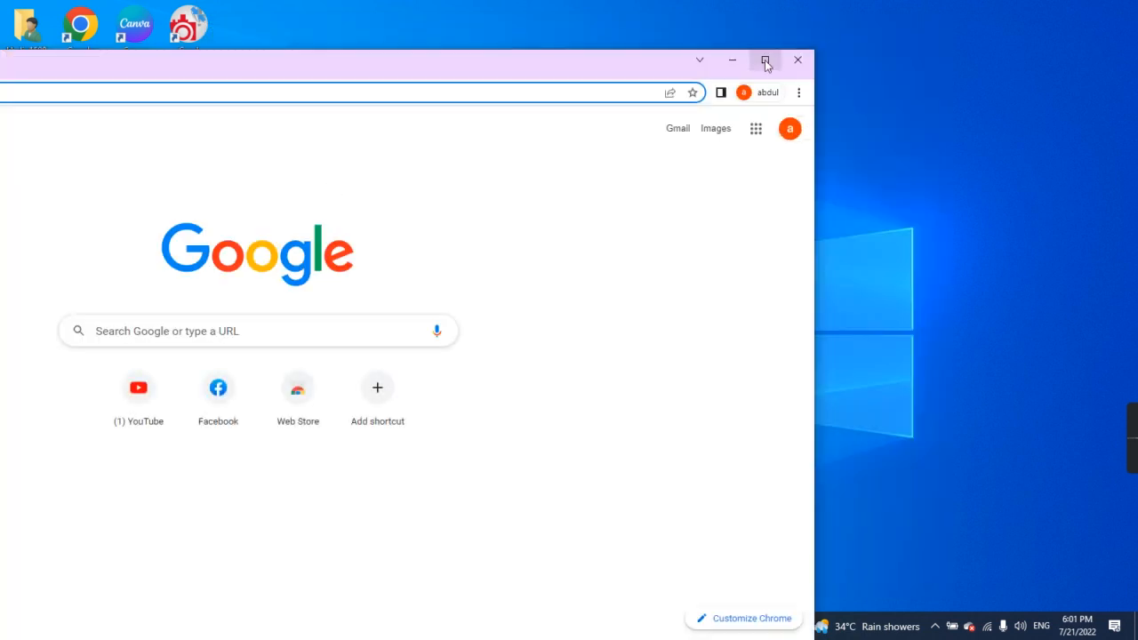
click(765, 61)
text(fa)
key(Return)
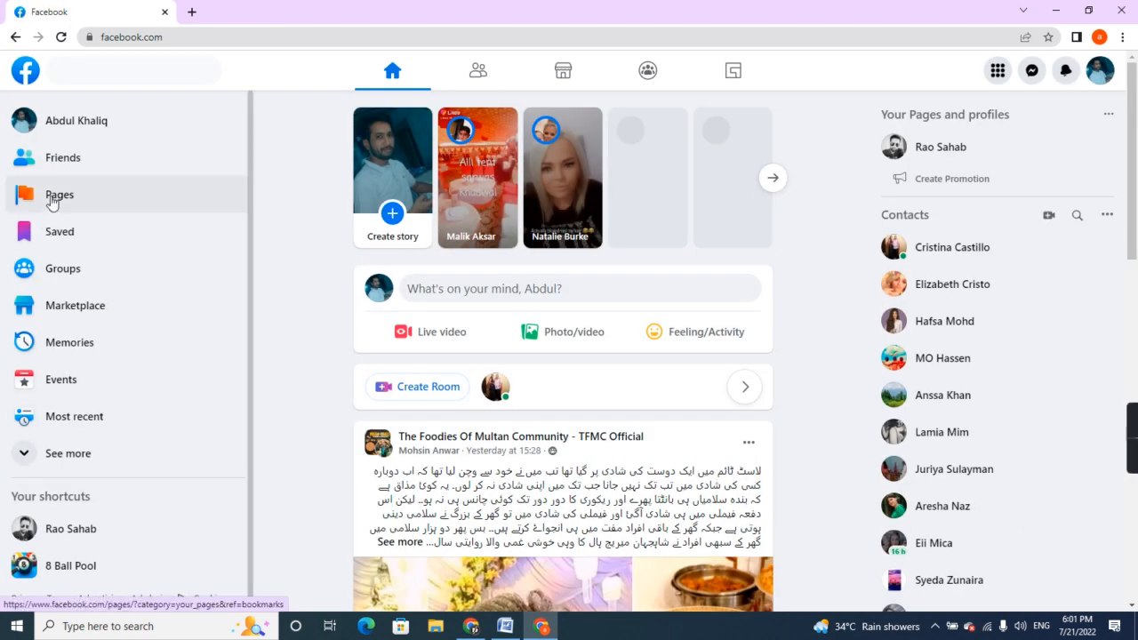
Start creating a new Facebook Page and set its name to "Rao Sahab 2"
click(114, 209)
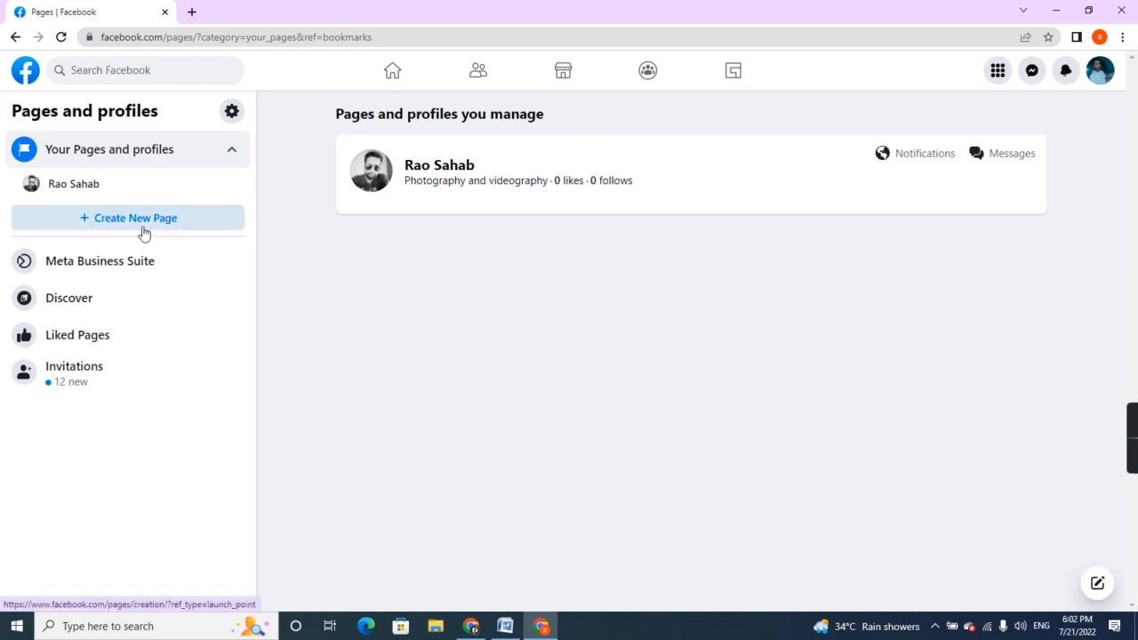
click(200, 221)
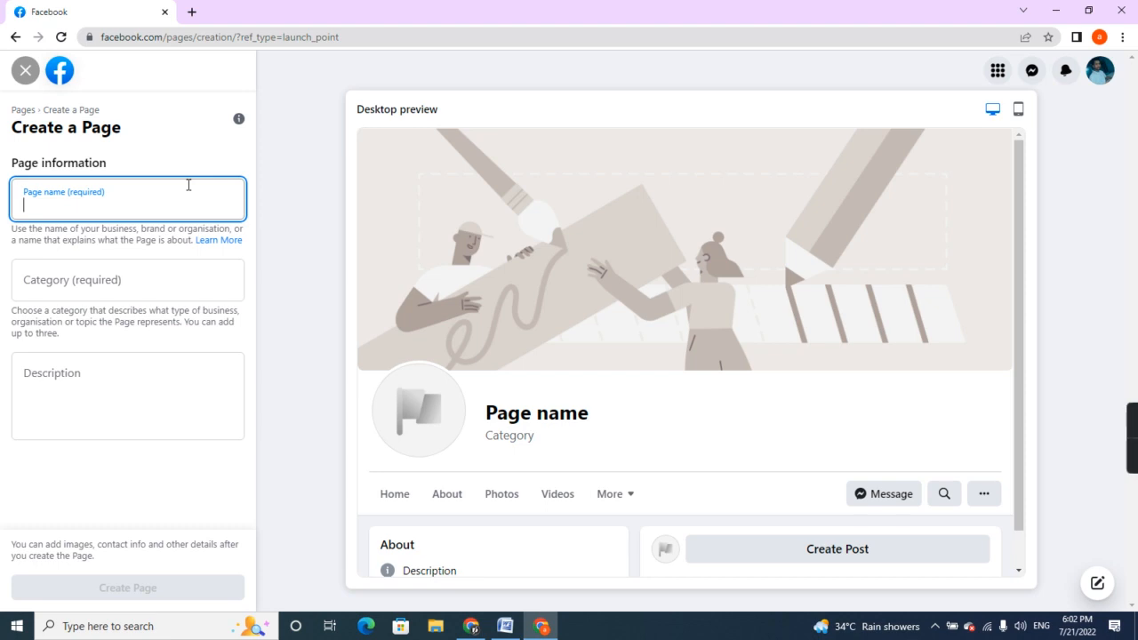
text(Rao Sahab)
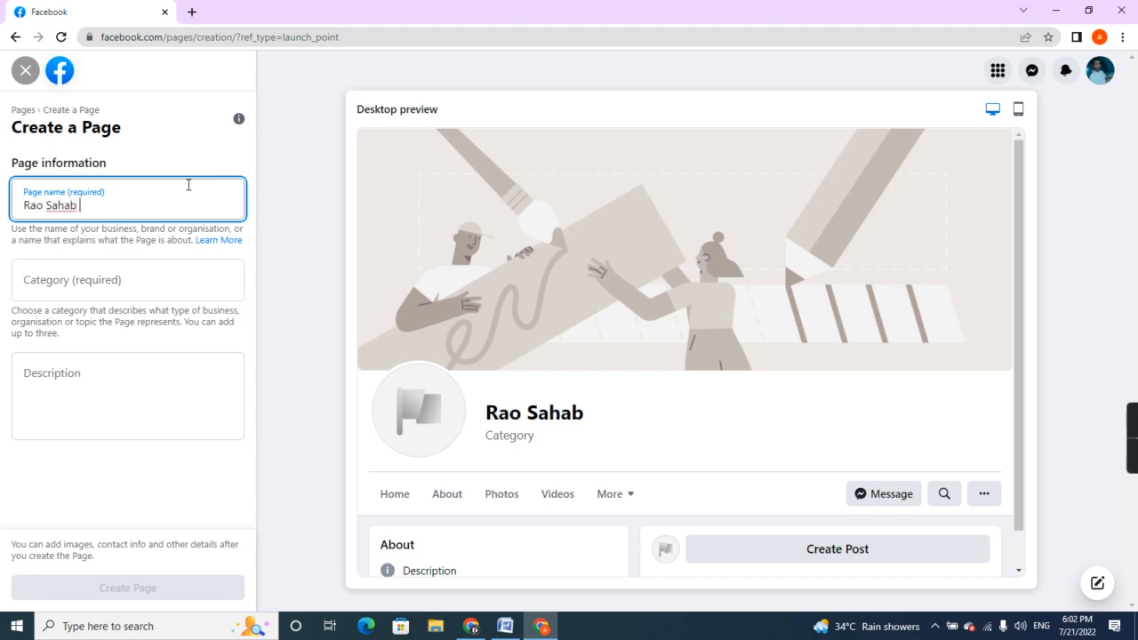
text( 2)
click(70, 287)
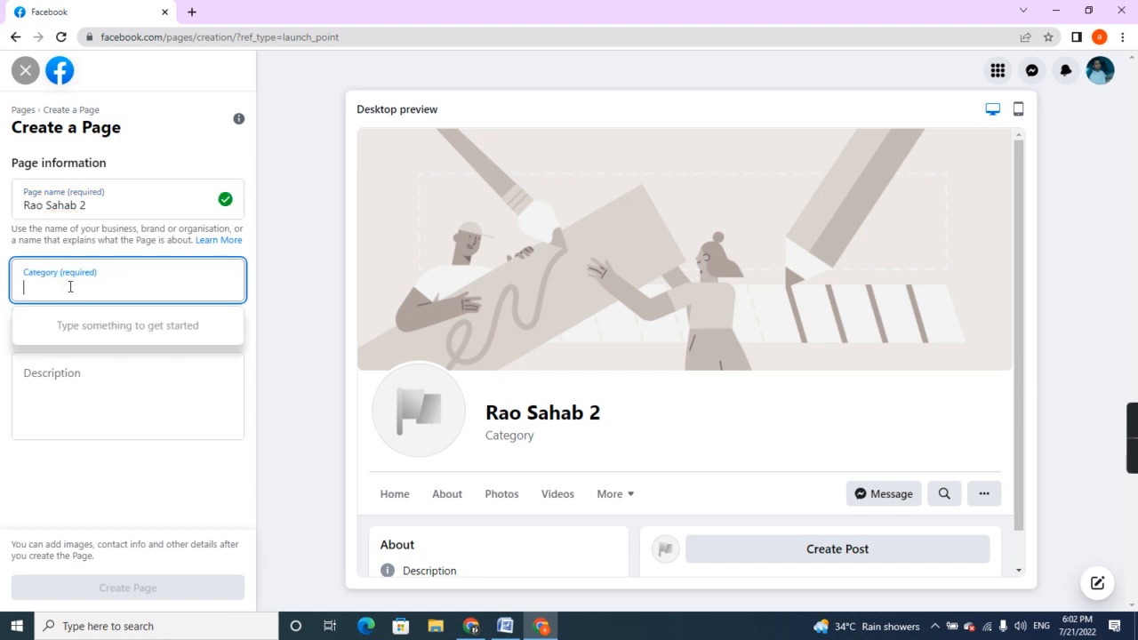
text(Perso)
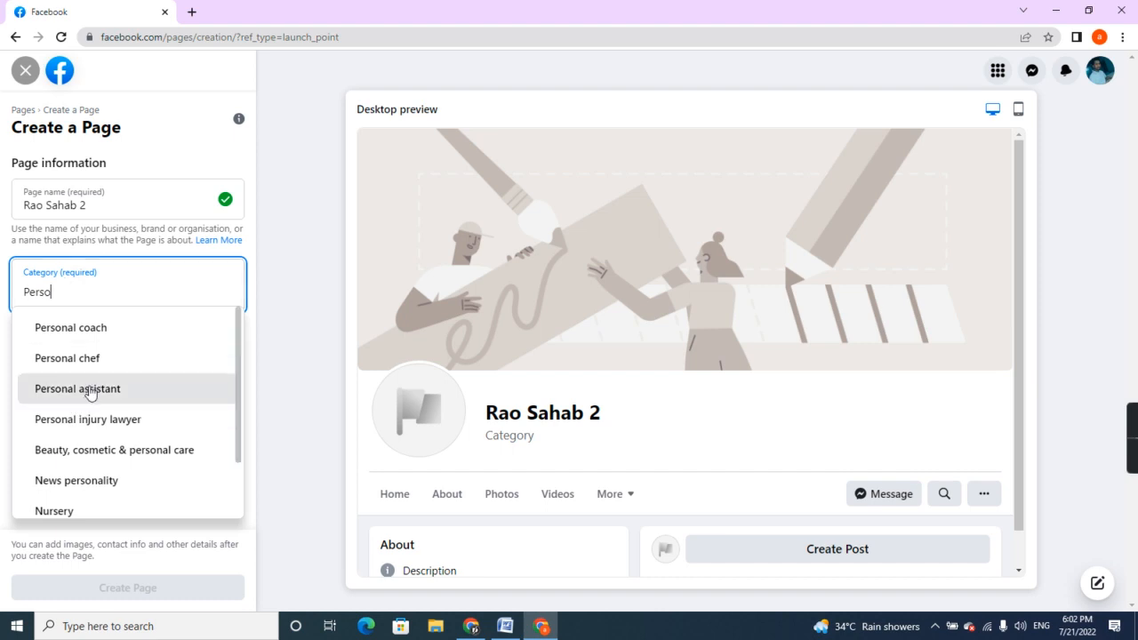
double_click(166, 294)
text(whrite your desired catagory here)
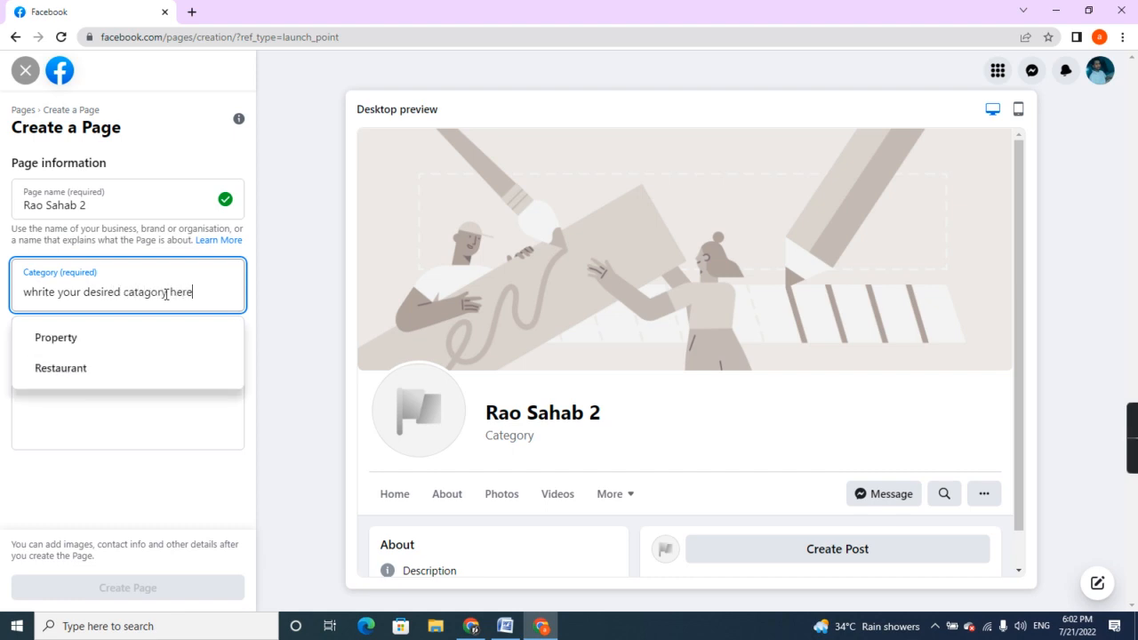
key(BackSpace)
key(BackSpace)
key(BackSpace)
key(BackSpace)
key(BackSpace)
key(BackSpace)
key(BackSpace)
key(BackSpace)
key(BackSpace)
key(BackSpace)
key(BackSpace)
key(BackSpace)
key(BackSpace)
key(BackSpace)
key(BackSpace)
key(BackSpace)
key(BackSpace)
key(BackSpace)
key(BackSpace)
key(BackSpace)
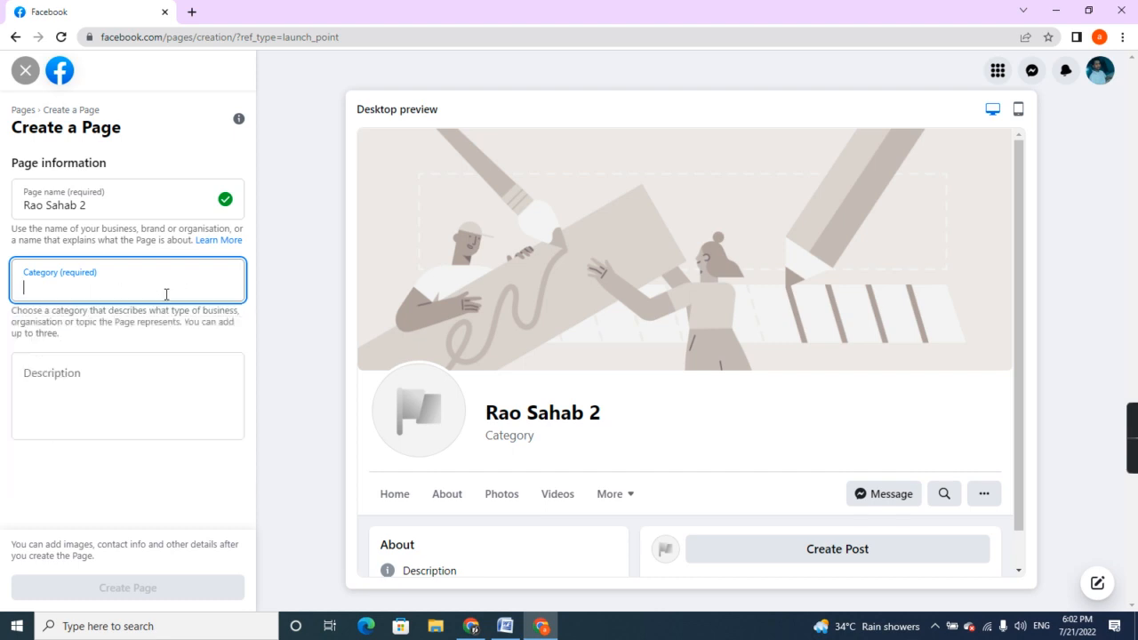
Search the Page categories for "resturant" and choose Restaurant
text(resturant)
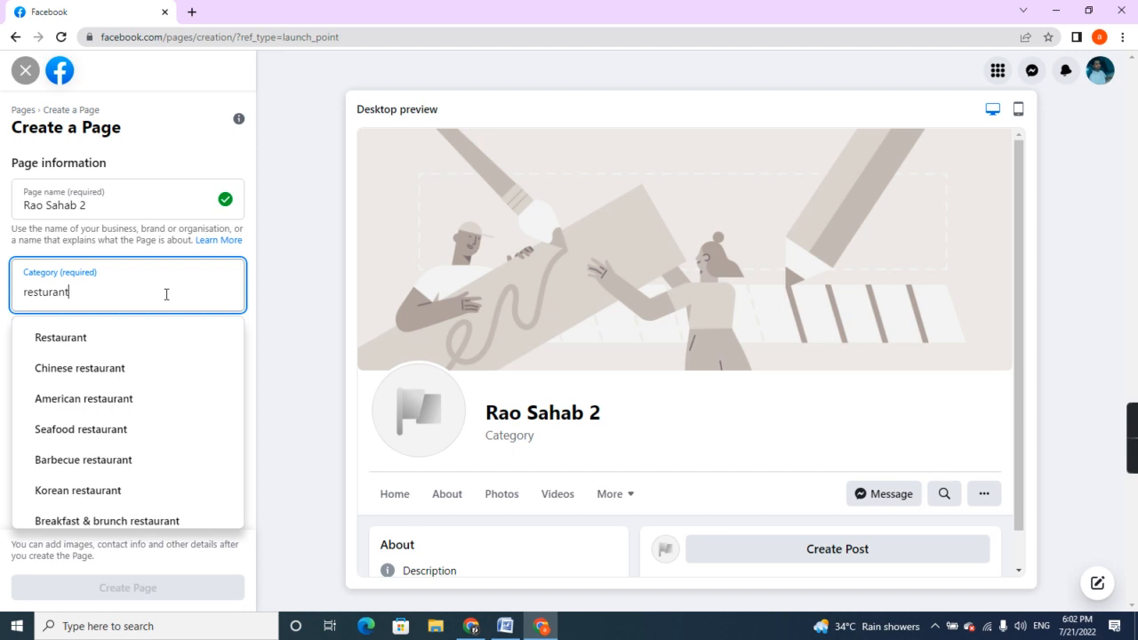
click(145, 337)
Enter the description "Write about your self or your company details here", with its spelling corrected, and create the Page
click(136, 383)
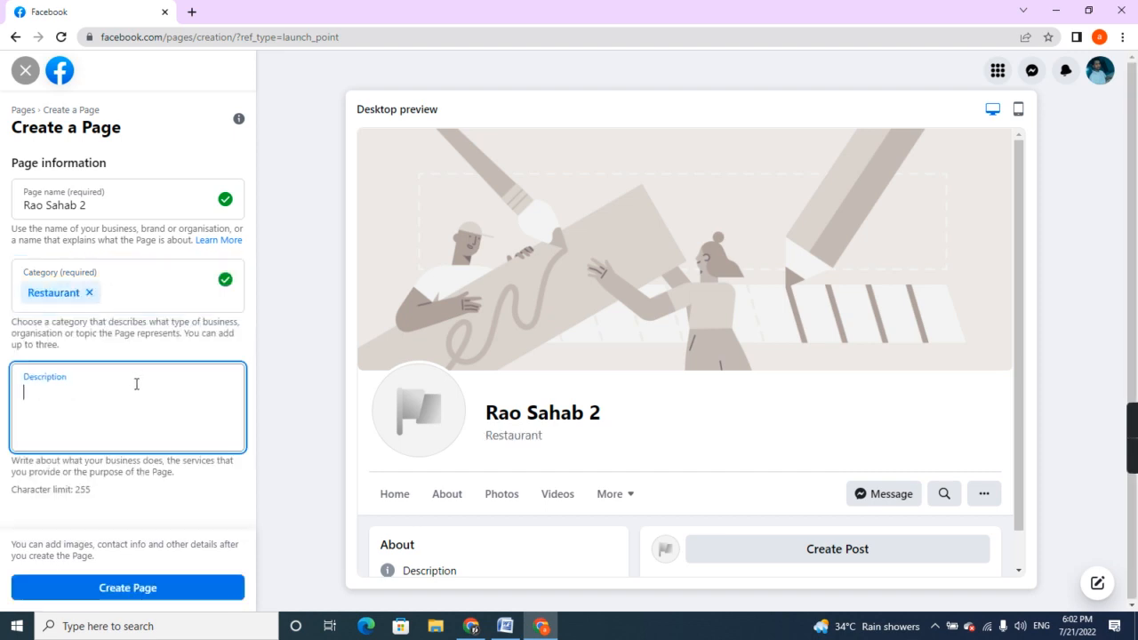
text(Write about your self o)
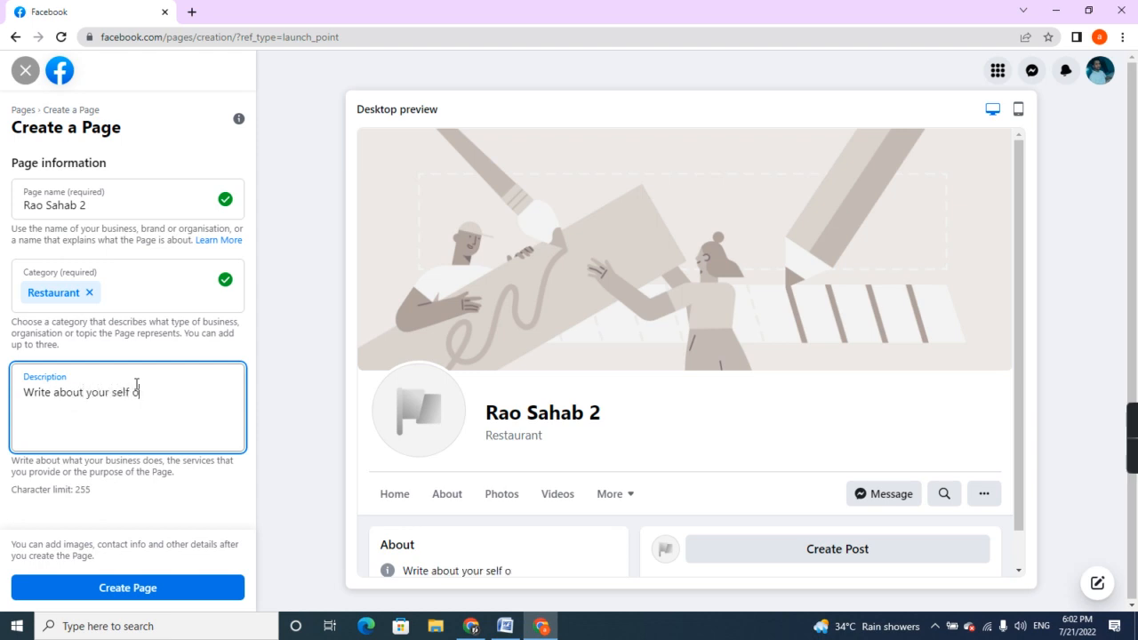
text(r your company deatel)
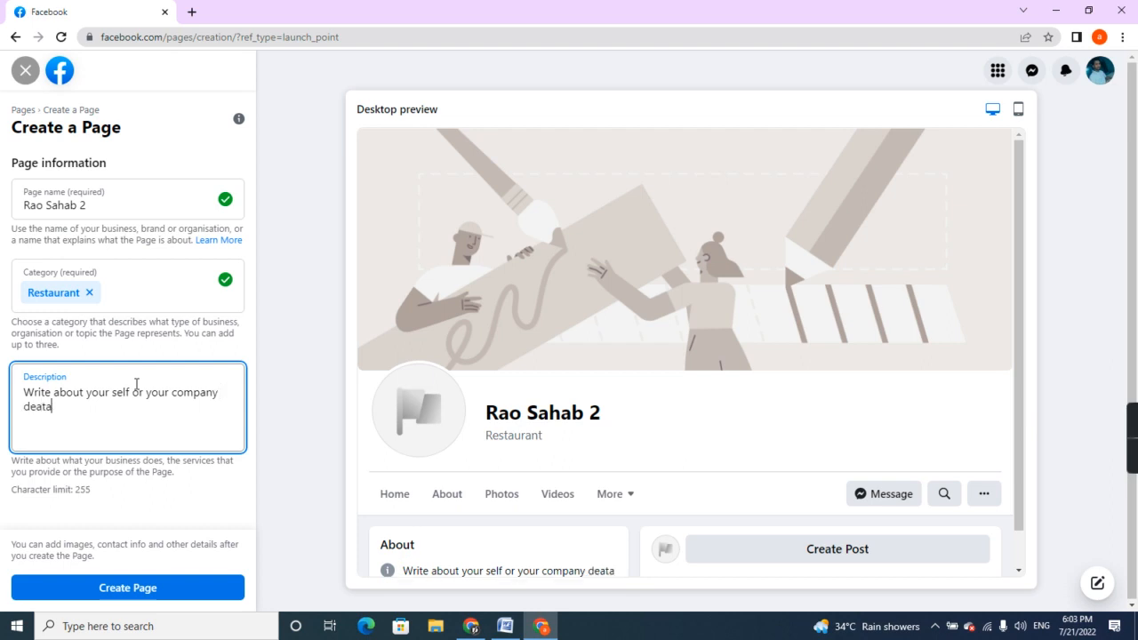
text(ils h)
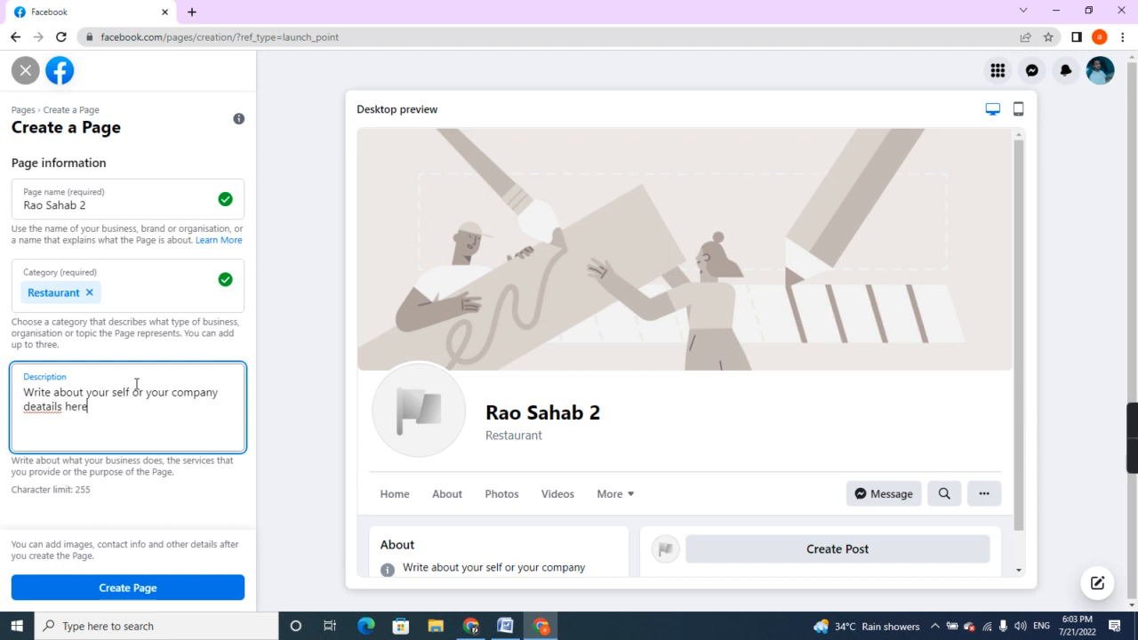
text(ere)
right_click(44, 411)
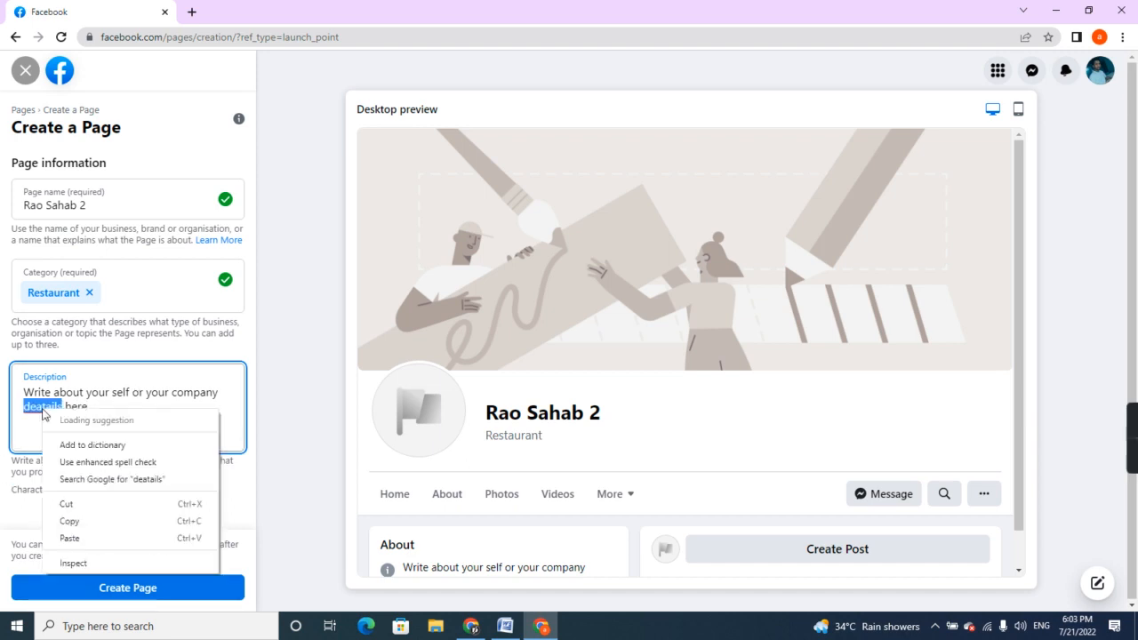
click(53, 420)
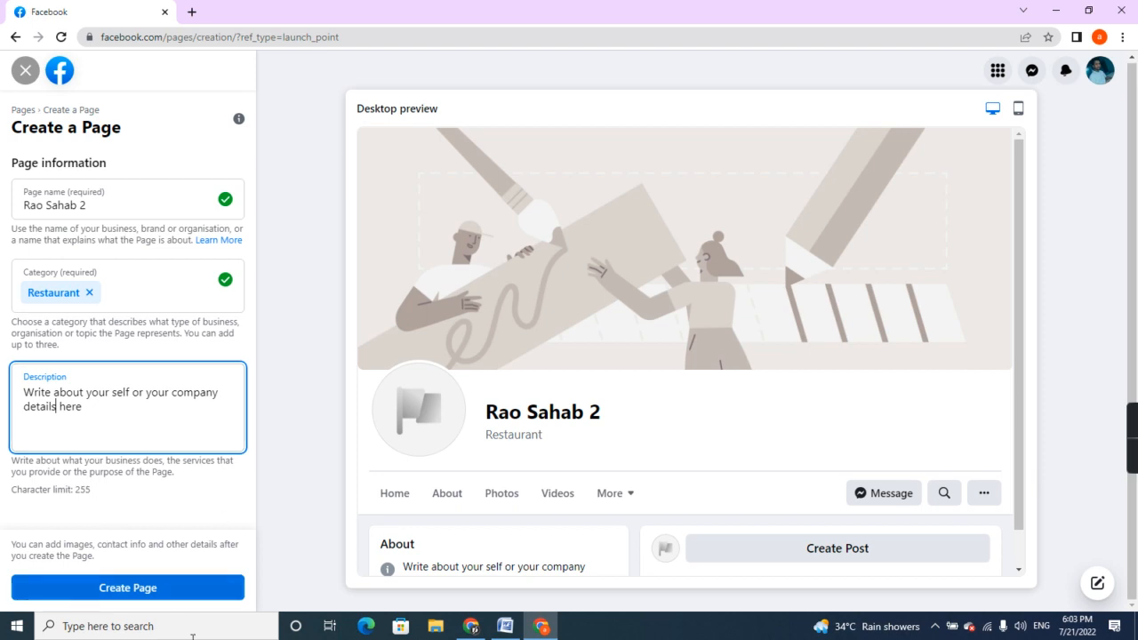
click(182, 591)
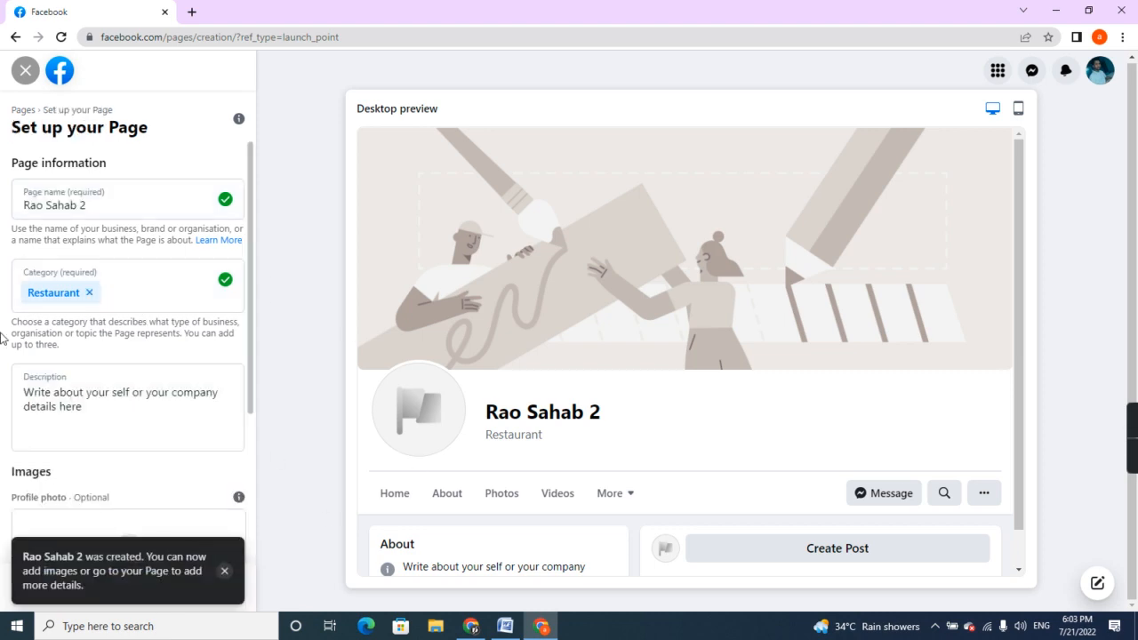
scroll(140, 409, down, 2)
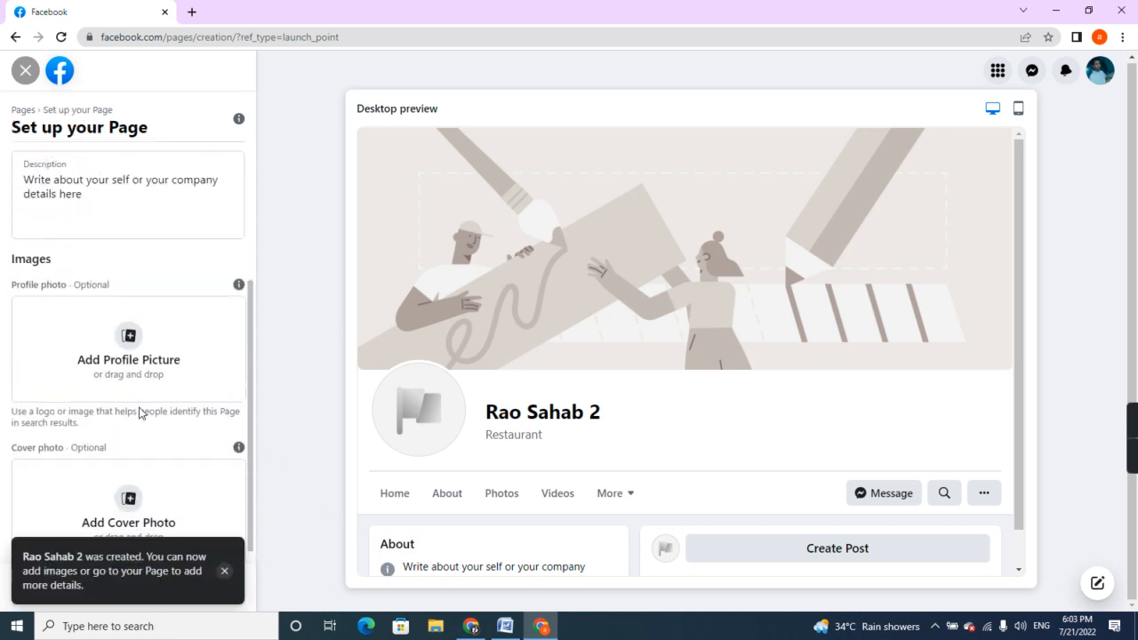
click(137, 338)
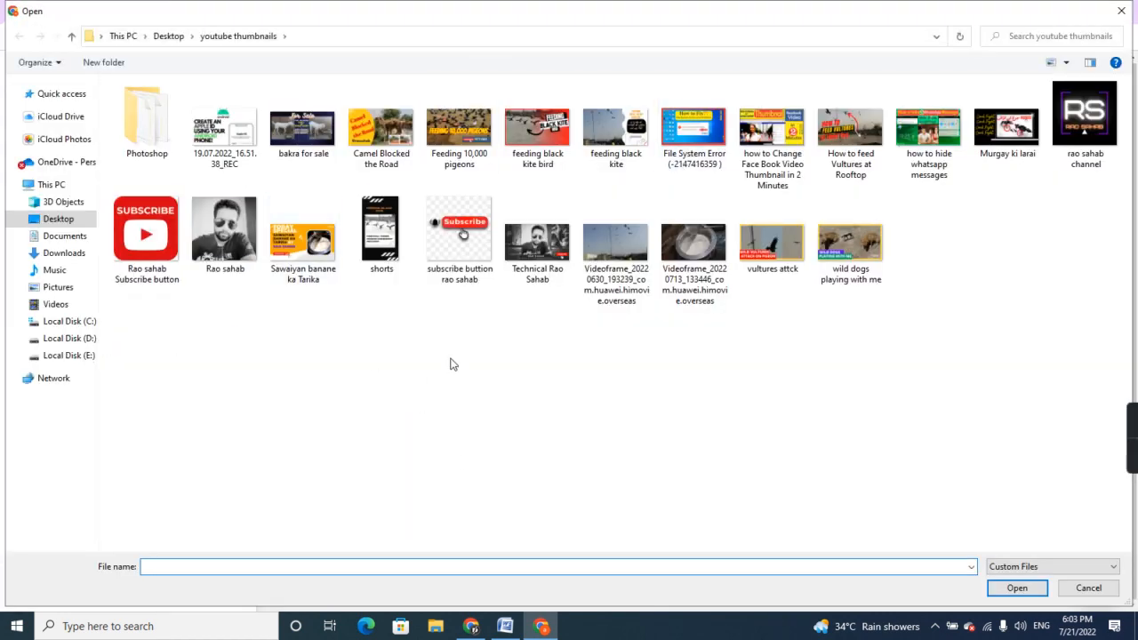
double_click(238, 245)
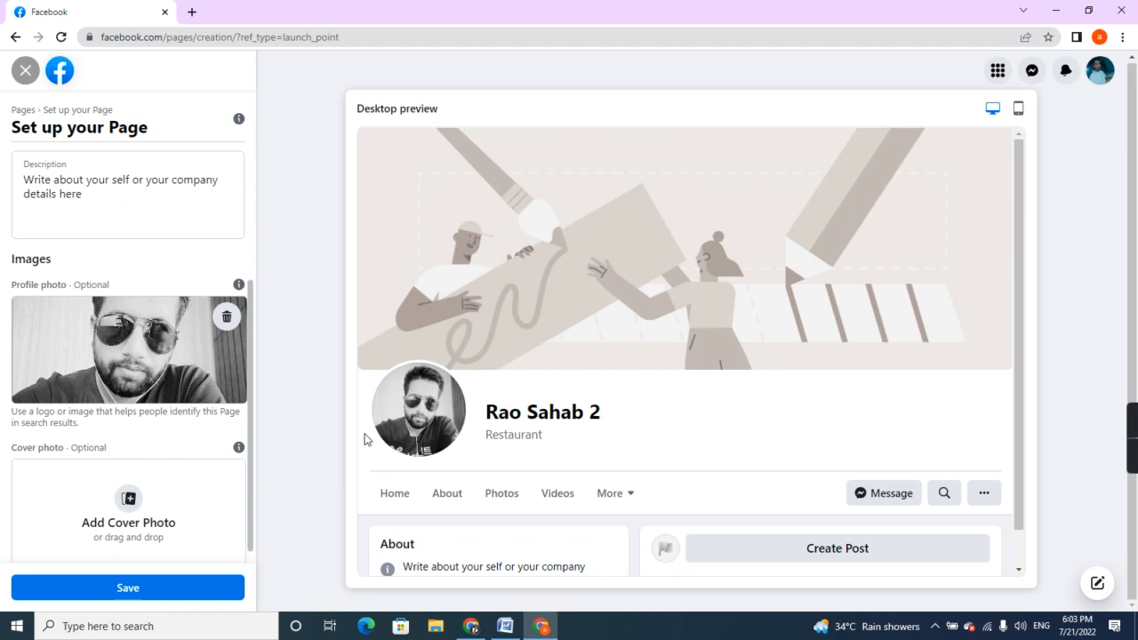
Add the "Technical Rao Sahab" image from the youtube thumbnails folder as the Page's cover photo
scroll(160, 427, down, 1)
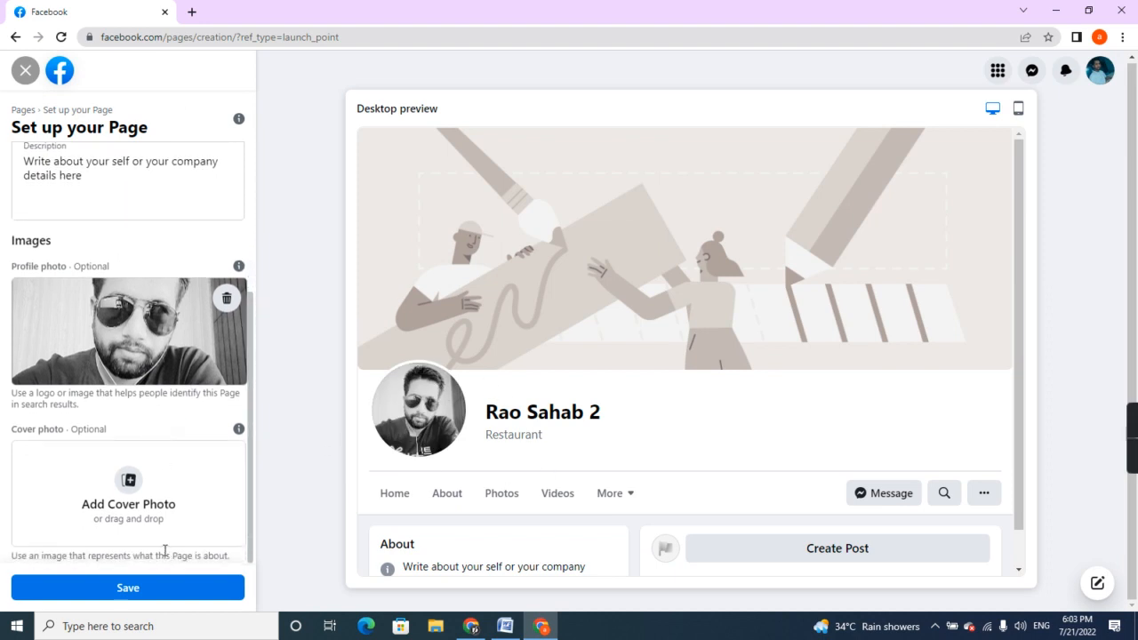
click(142, 517)
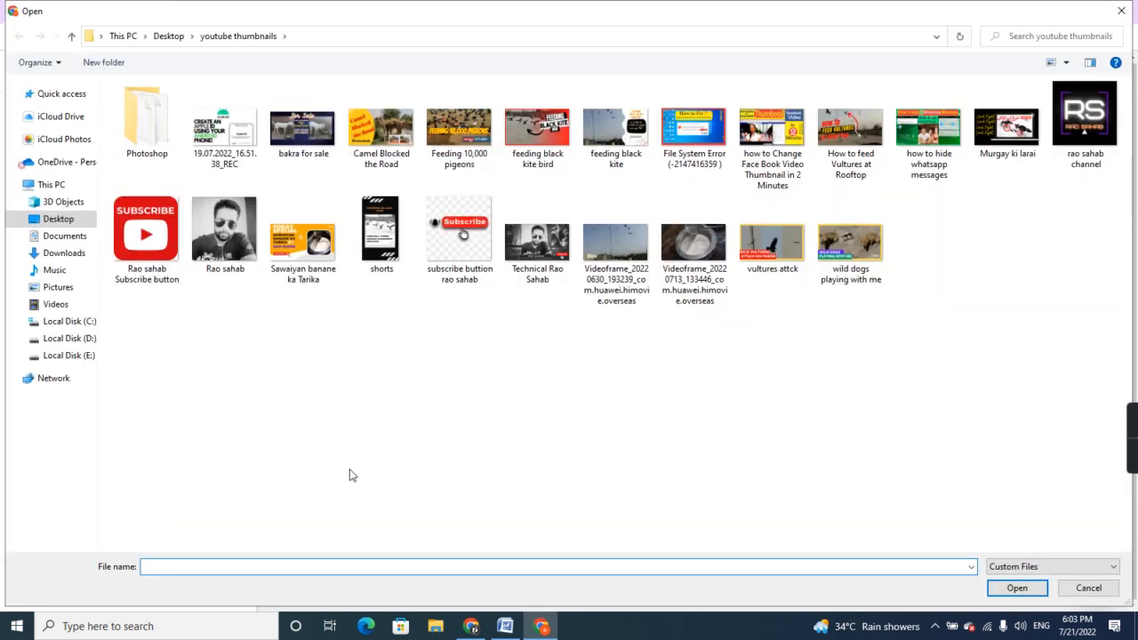
double_click(537, 246)
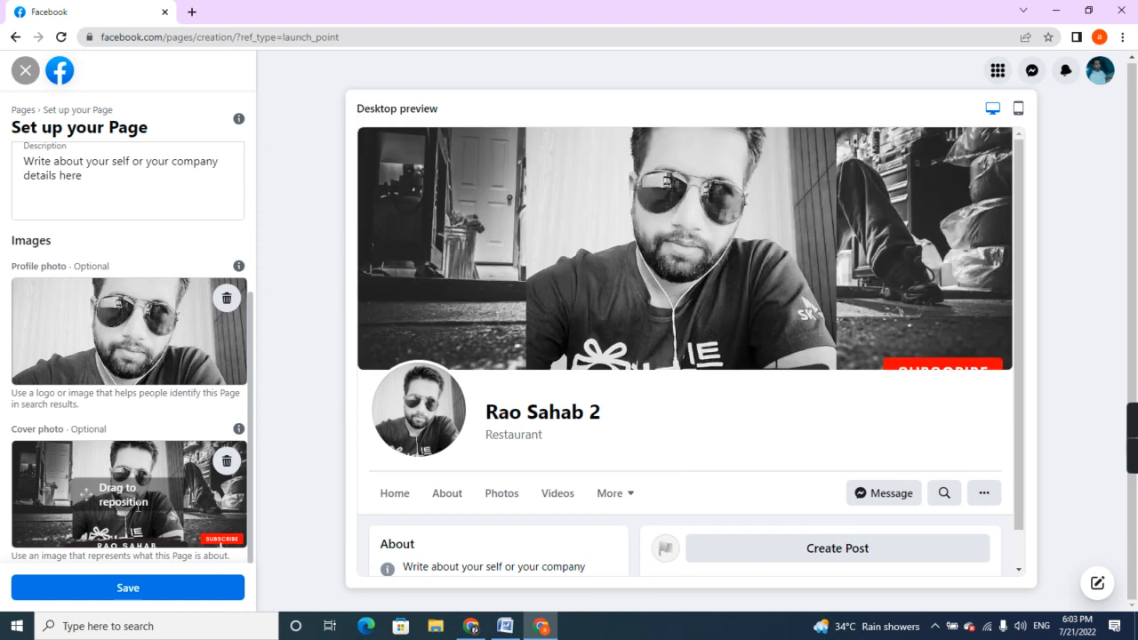
Reposition the cover photo to show its lower part with the title banner and Subscribe label, and save the Page setup
drag(105, 485, 117, 519)
mouse_move(118, 520)
mouse_down()
mouse_move(113, 457)
mouse_move(120, 533)
mouse_up()
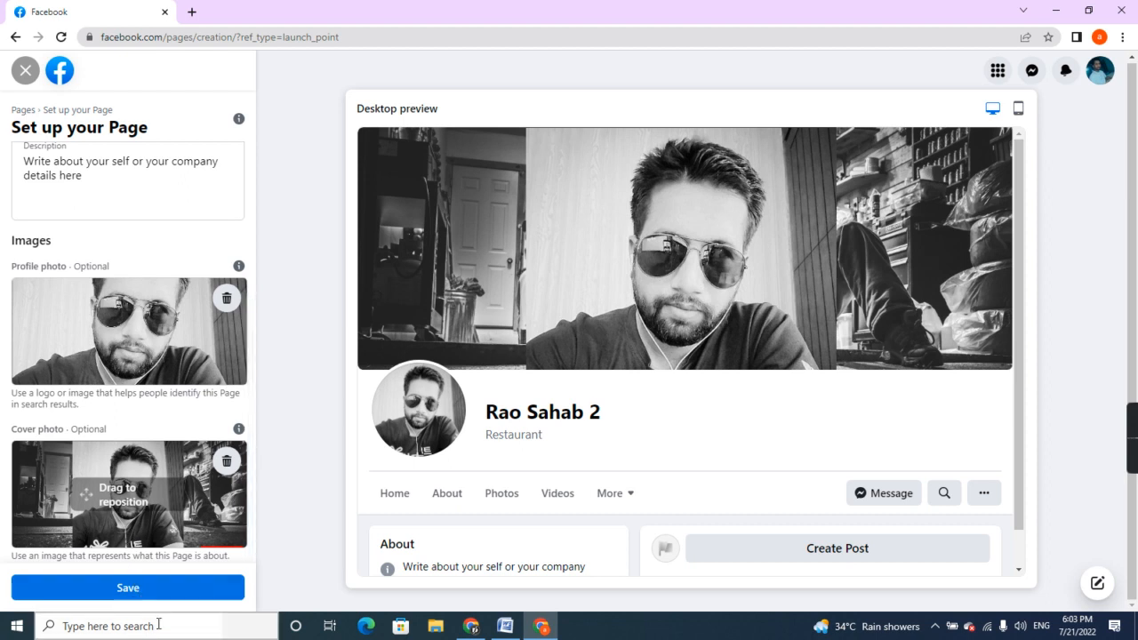
drag(160, 538, 156, 445)
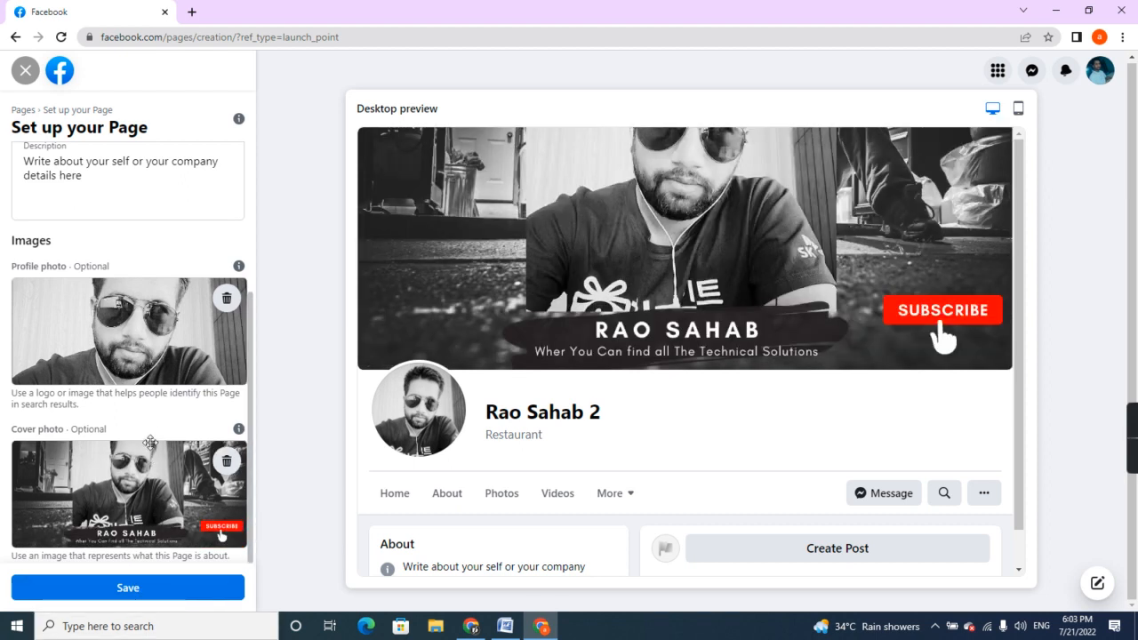
click(182, 587)
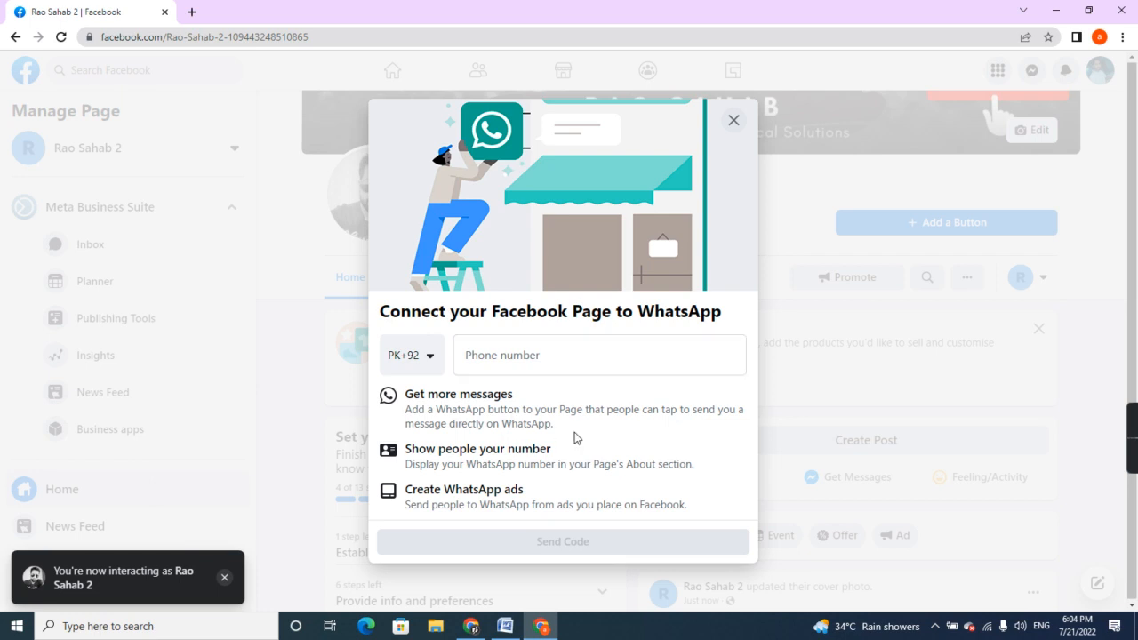
Leave the offer to connect the Page to WhatsApp without entering a phone number
click(727, 129)
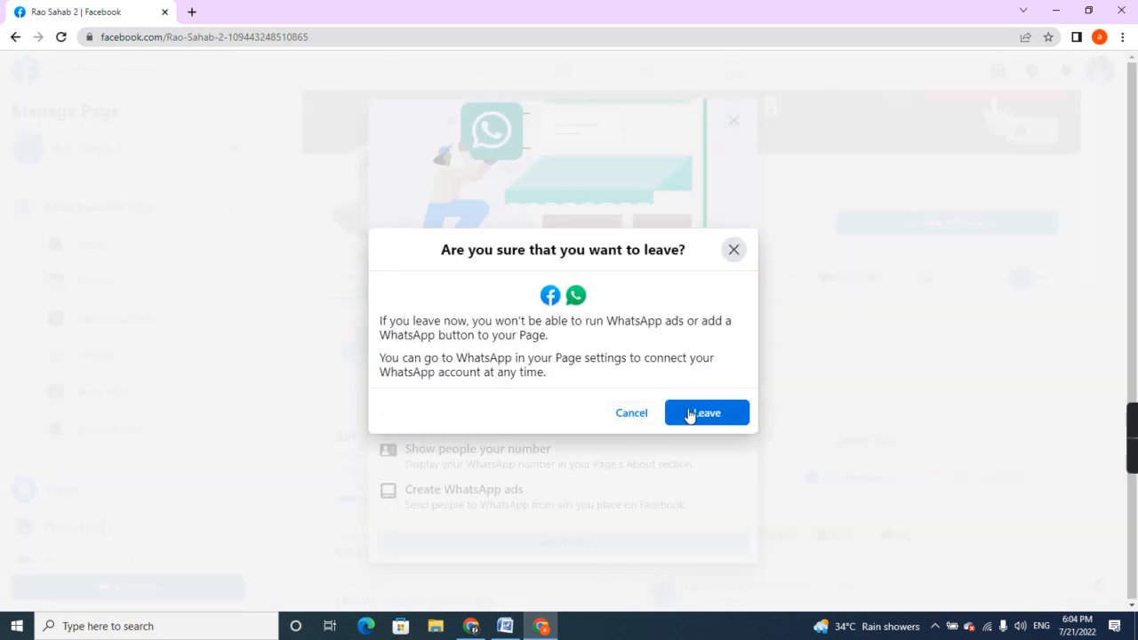
click(690, 416)
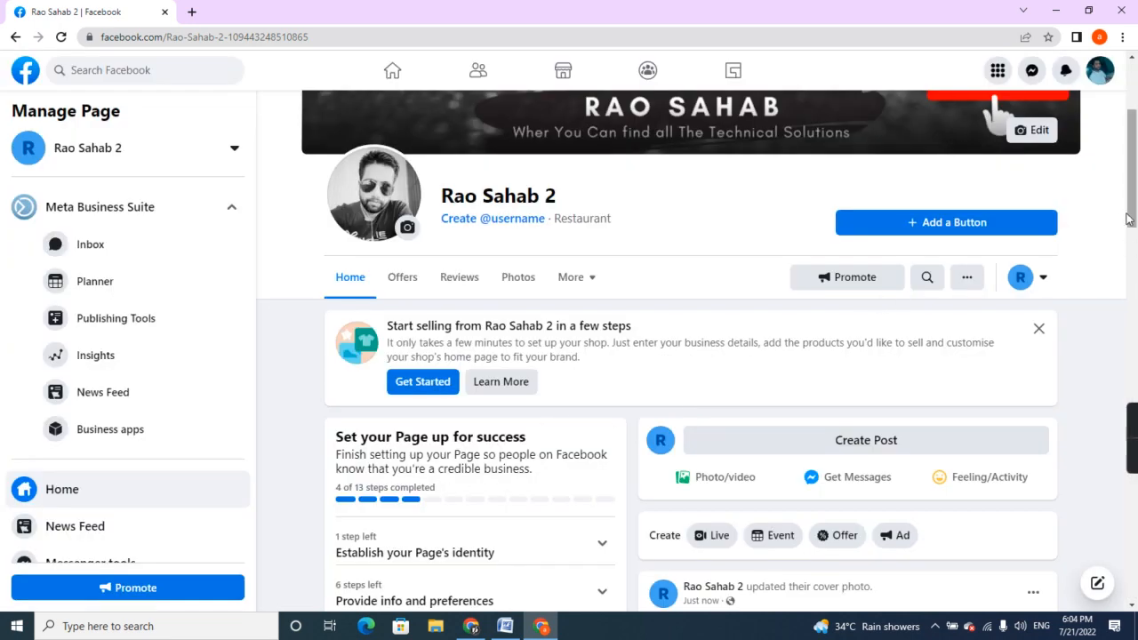
Expand the "Establish your Page's identity" section of the Page's setup checklist
drag(1134, 216, 1135, 286)
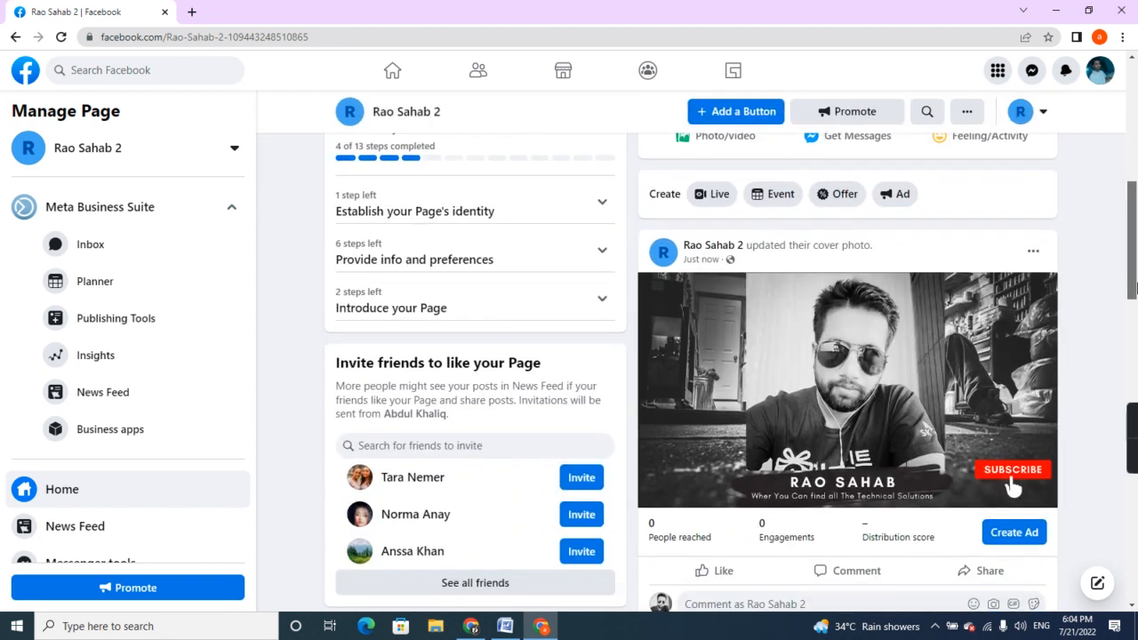
click(572, 221)
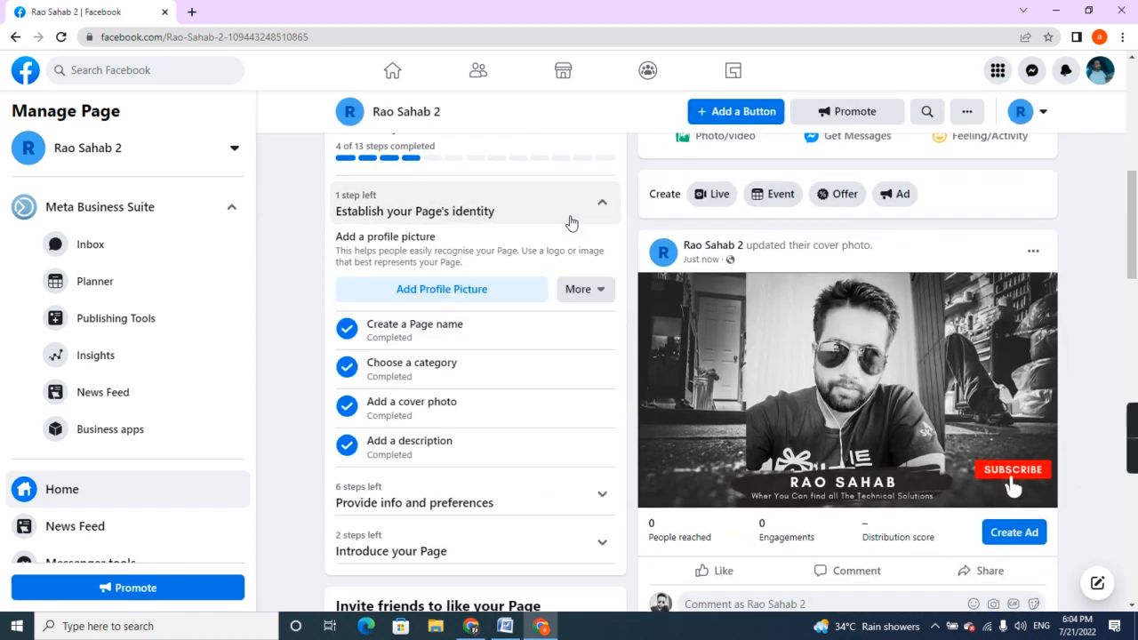
Expand the "Provide info and preferences" section of the Page's setup checklist and review its remaining steps
click(451, 489)
drag(1135, 243, 1136, 317)
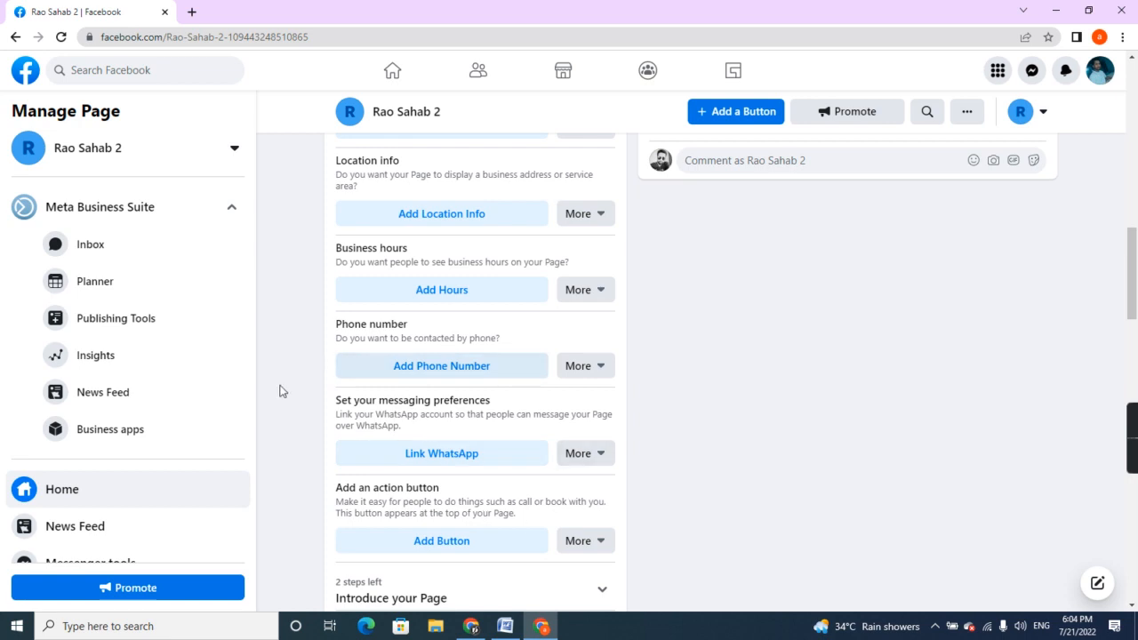
Invite the three suggested friends to like the Page
drag(1136, 249, 1135, 302)
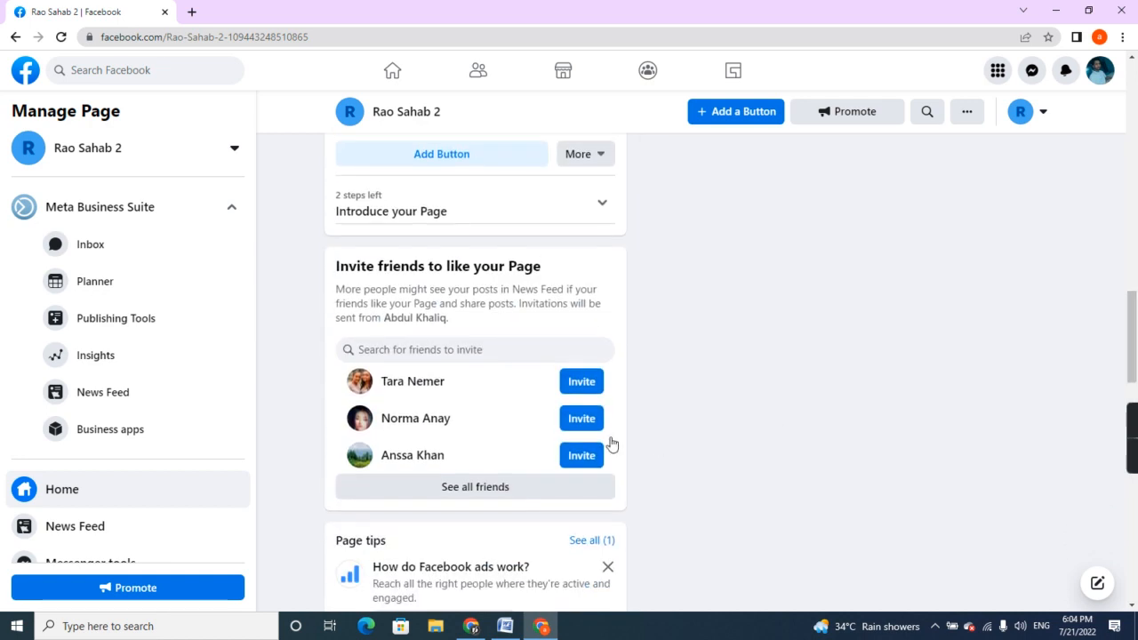
click(584, 418)
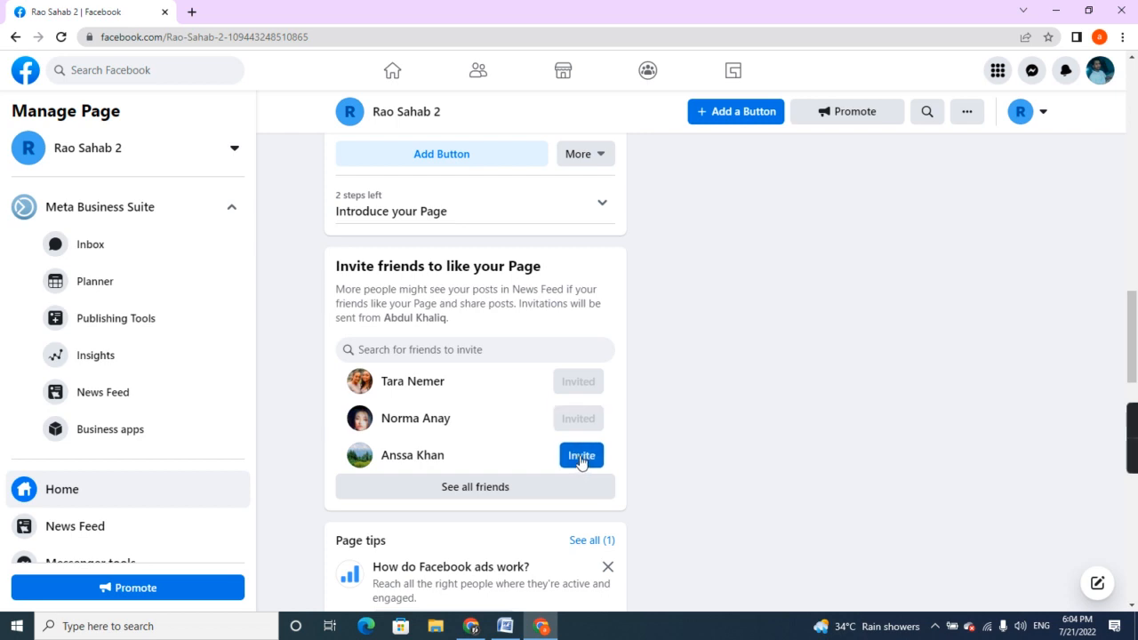
click(581, 457)
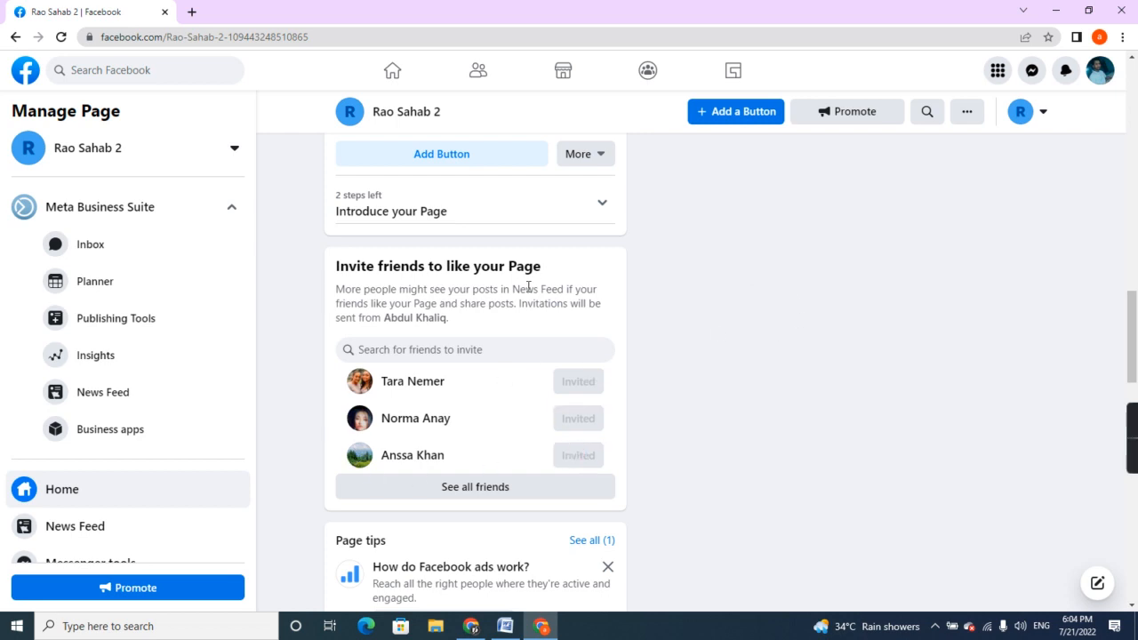
Reload the Page, add Follow as its action button, and close the browser
click(60, 39)
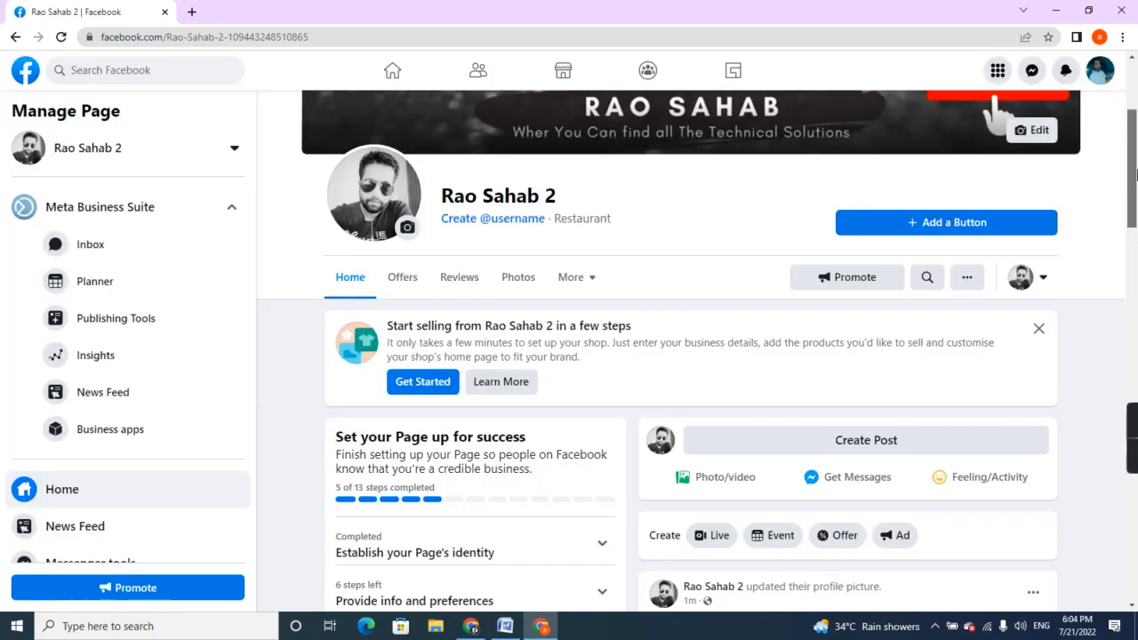
click(1134, 82)
click(976, 447)
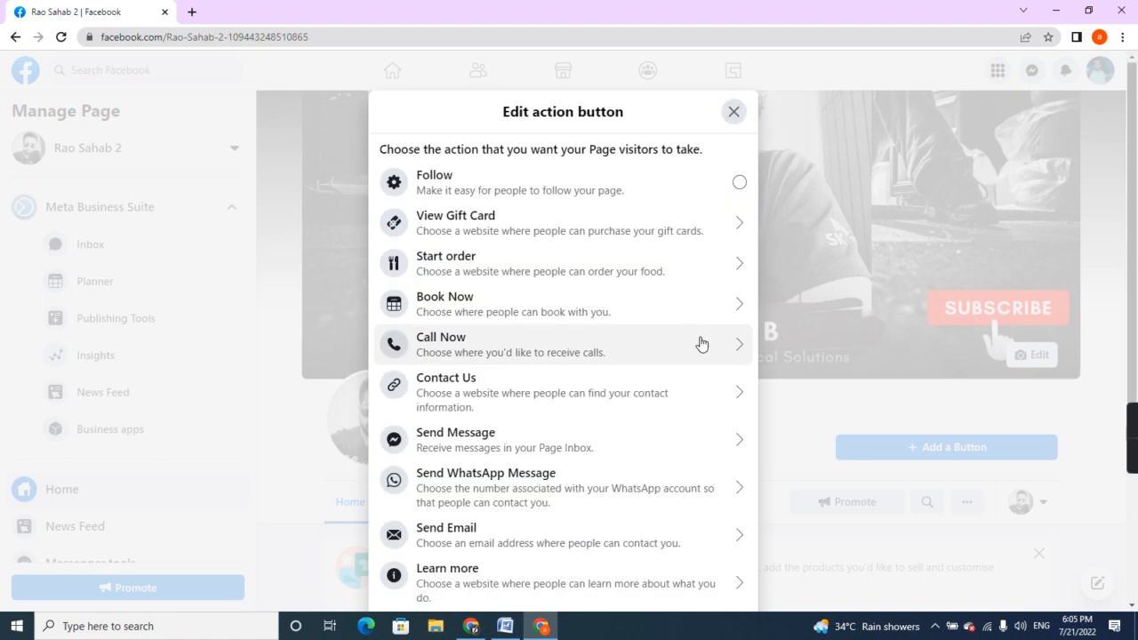
click(588, 187)
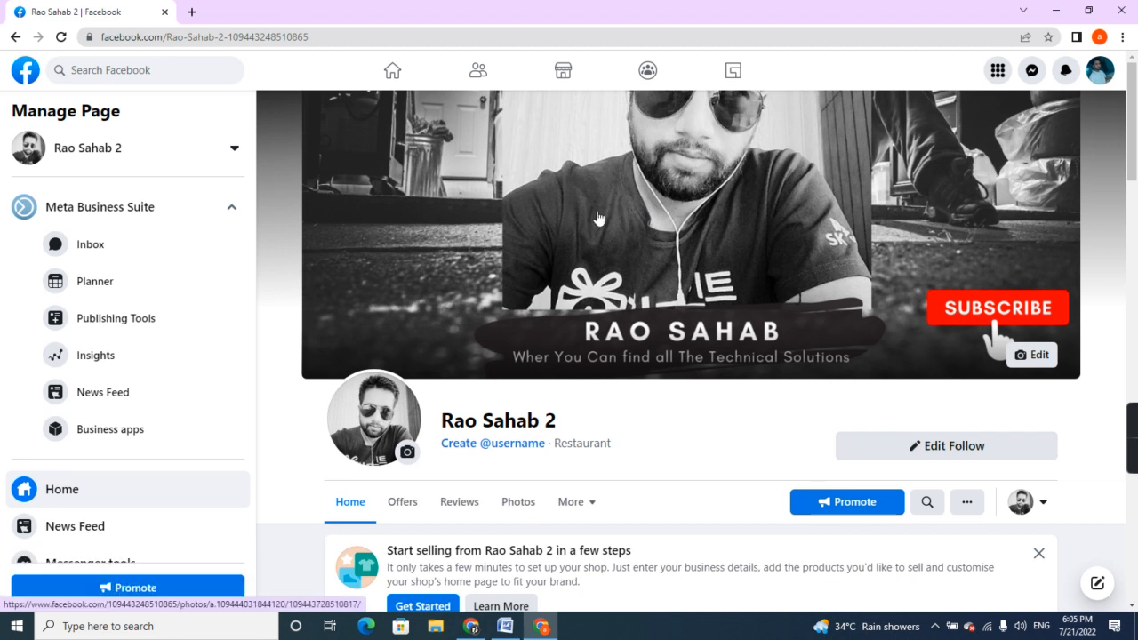
click(1121, 11)
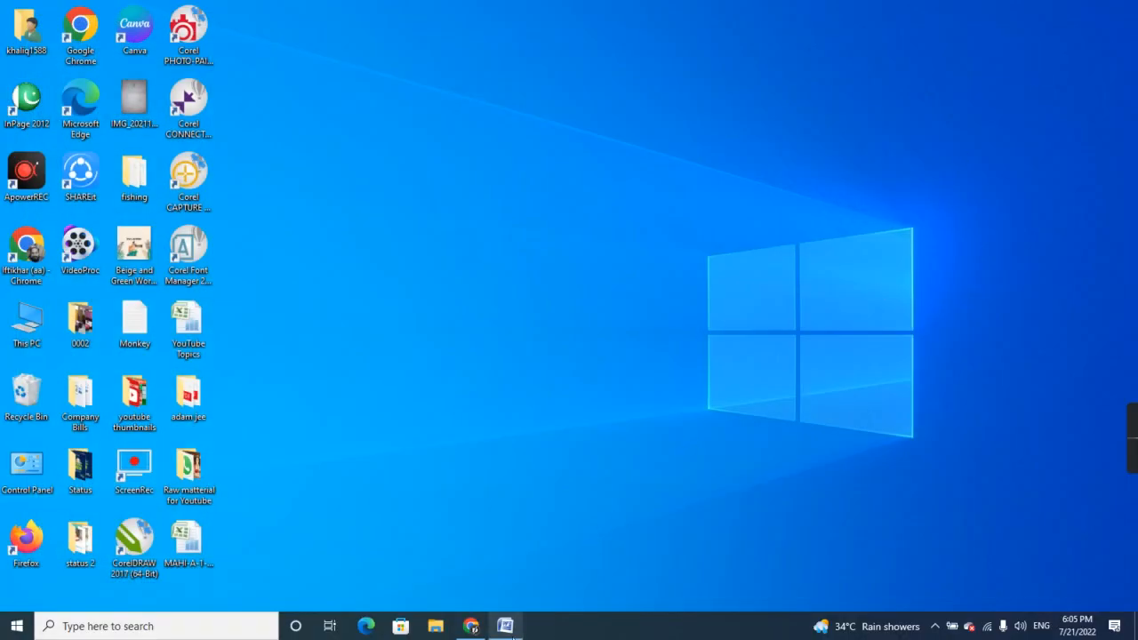
Switch to the open Word document, end the title with a period, and add "It's Done" on a new line below it
click(506, 626)
text(.)
key(Return)
text(It)
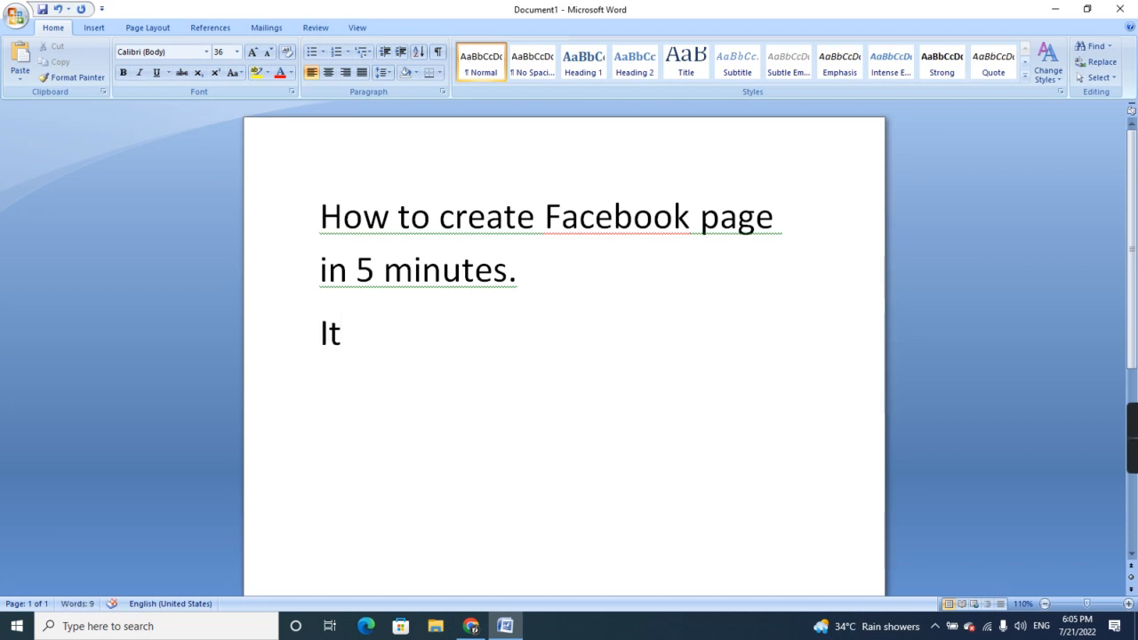
text('s Don)
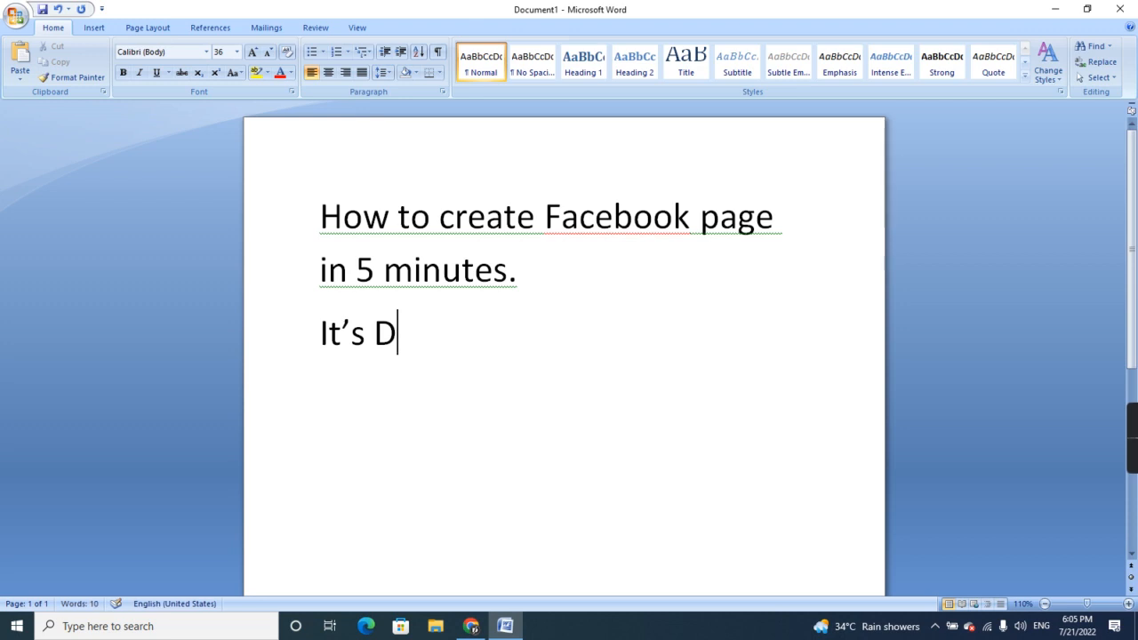
text(e)
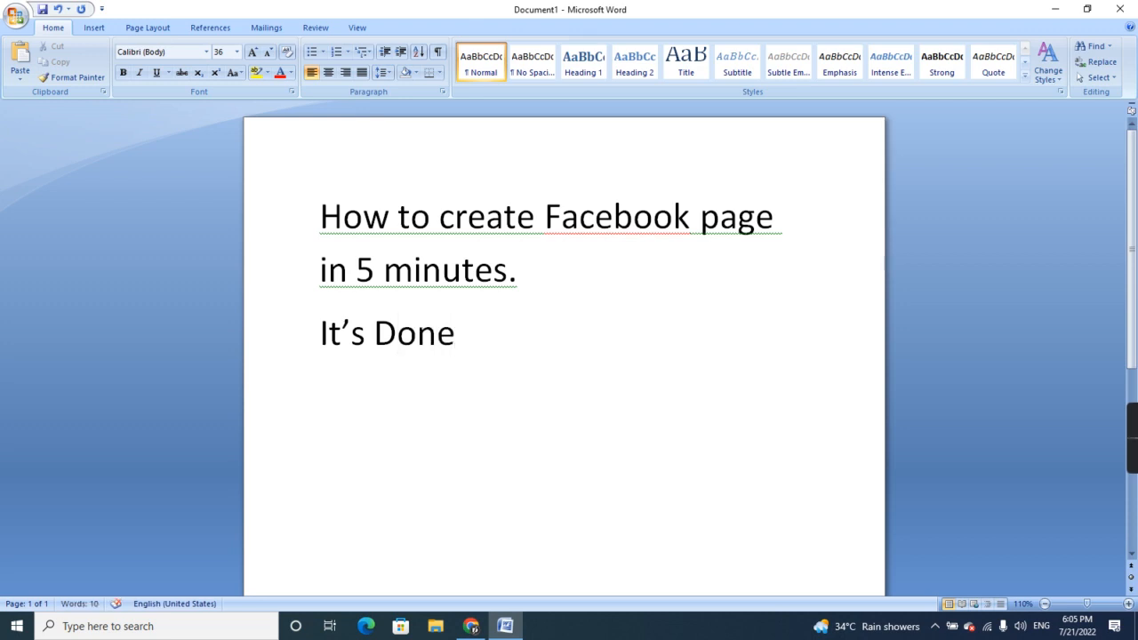
click(1087, 8)
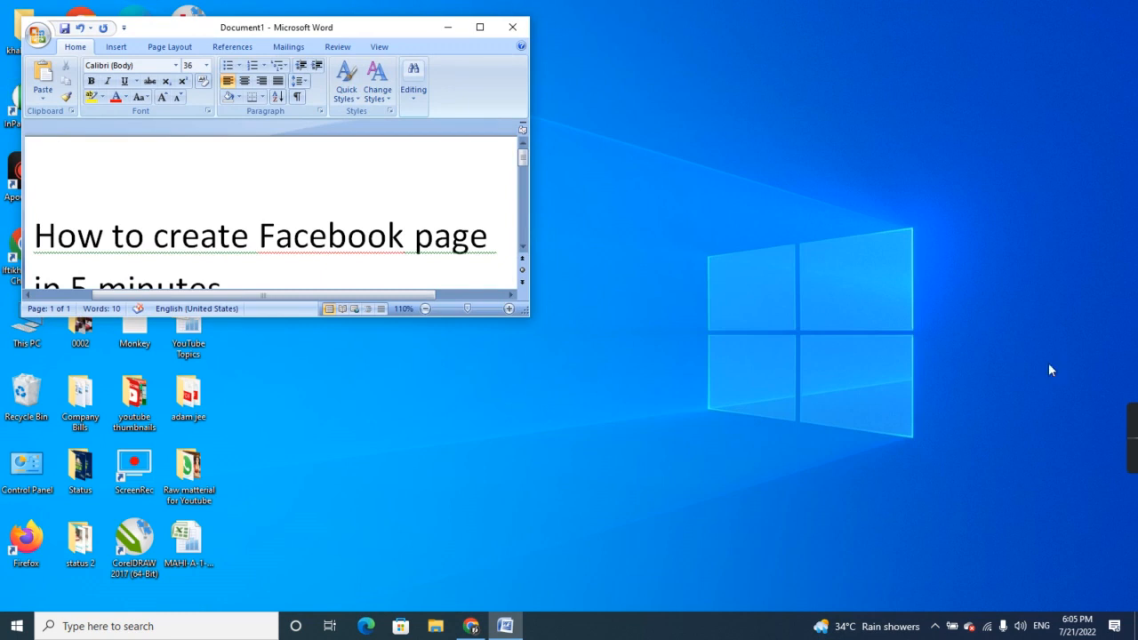